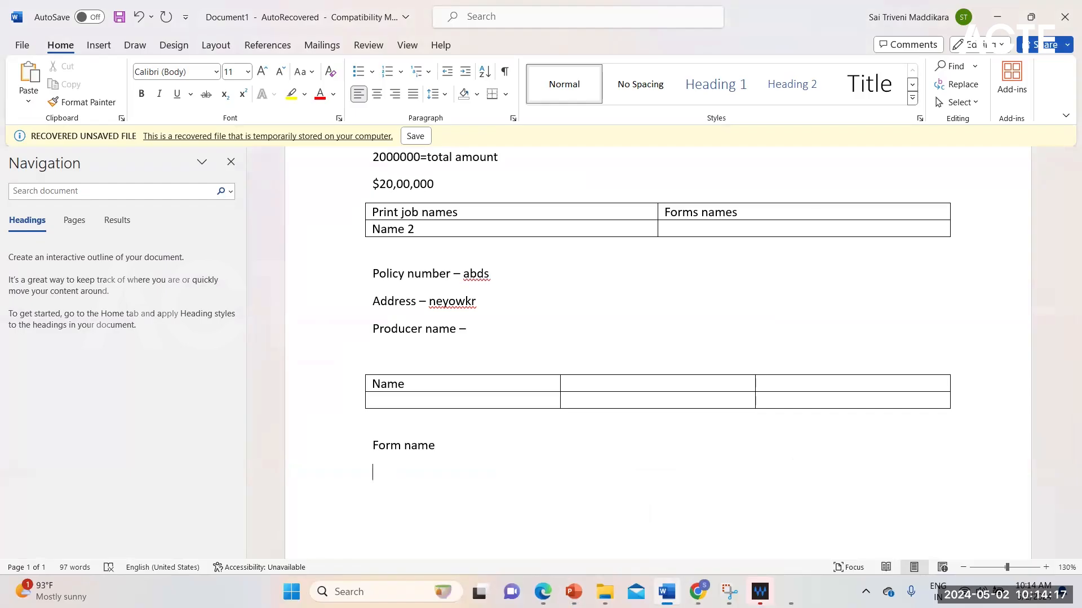
Add the line "Commission%" below "Form name".
{"action": "type", "text": "commisi"}
{"action": "type", "text": "ssion"}
{"action": "key", "text": "BackSpace"}
{"action": "type", "text": "%"}
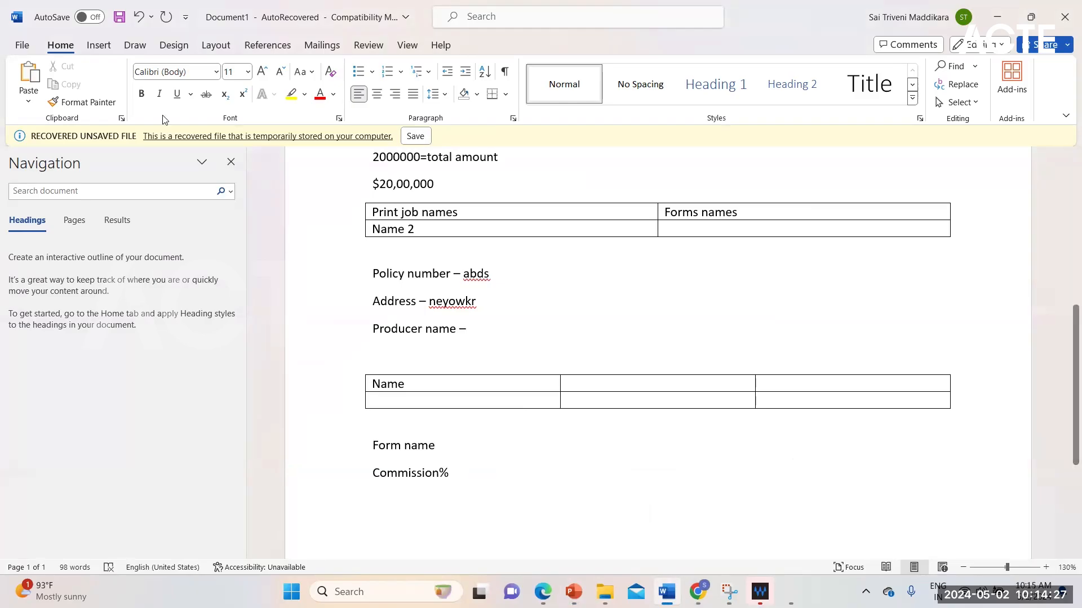
Insert a single-cell table below "Commission%" and narrow it by moving its left border inward to about mid-page.
{"action": "left_click", "coordinate": [110, 52]}
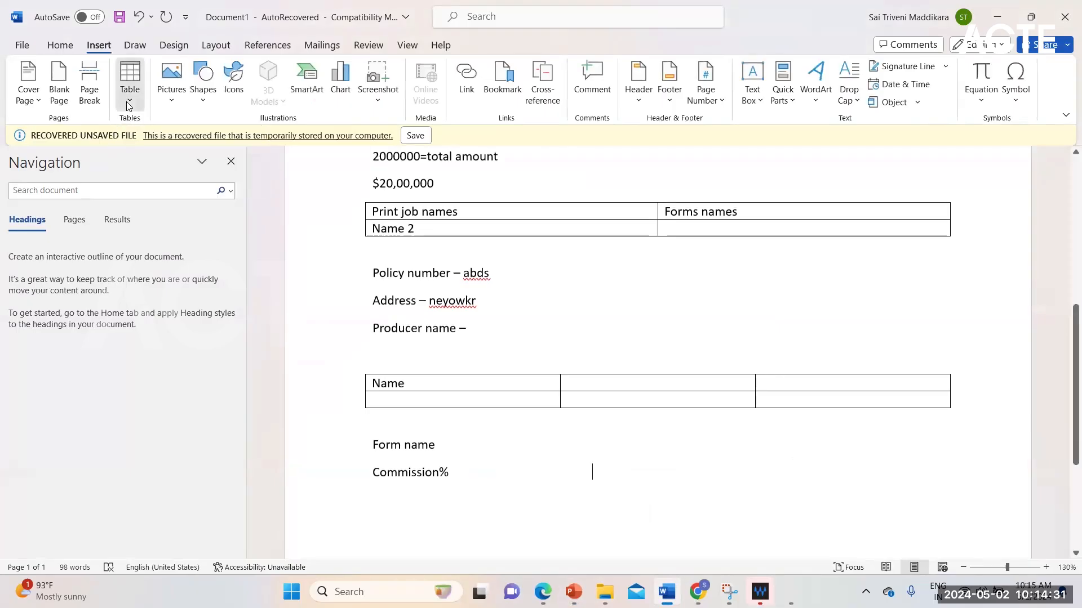
{"action": "left_click", "coordinate": [129, 107]}
{"action": "left_click", "coordinate": [125, 140]}
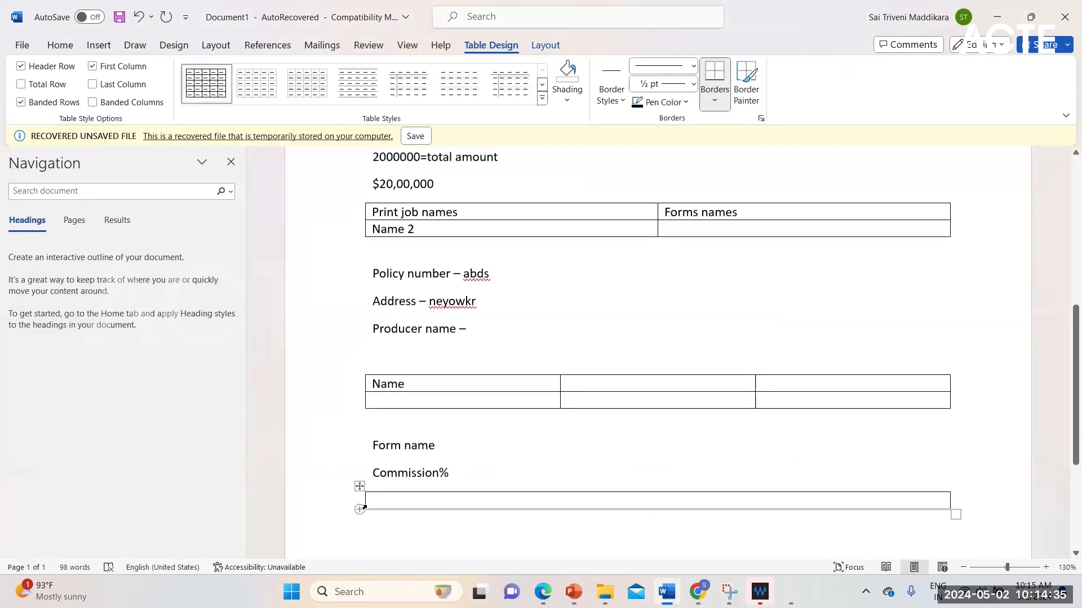
{"action": "left_click_drag", "start_coordinate": [365, 501], "coordinate": [529, 454]}
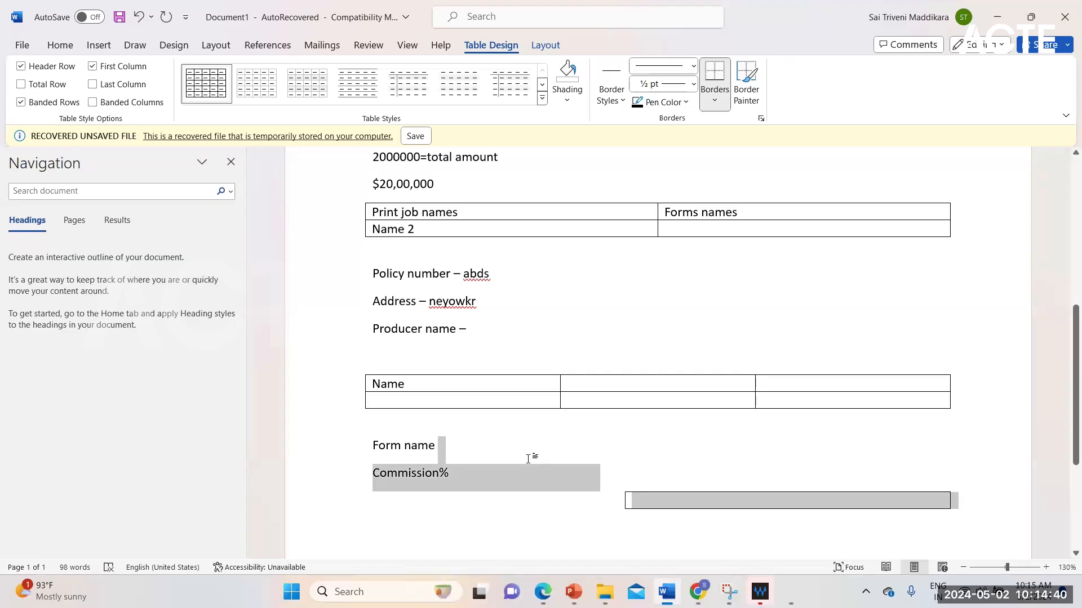
{"action": "left_click", "coordinate": [469, 460]}
{"action": "left_click_drag", "start_coordinate": [450, 474], "coordinate": [380, 474]}
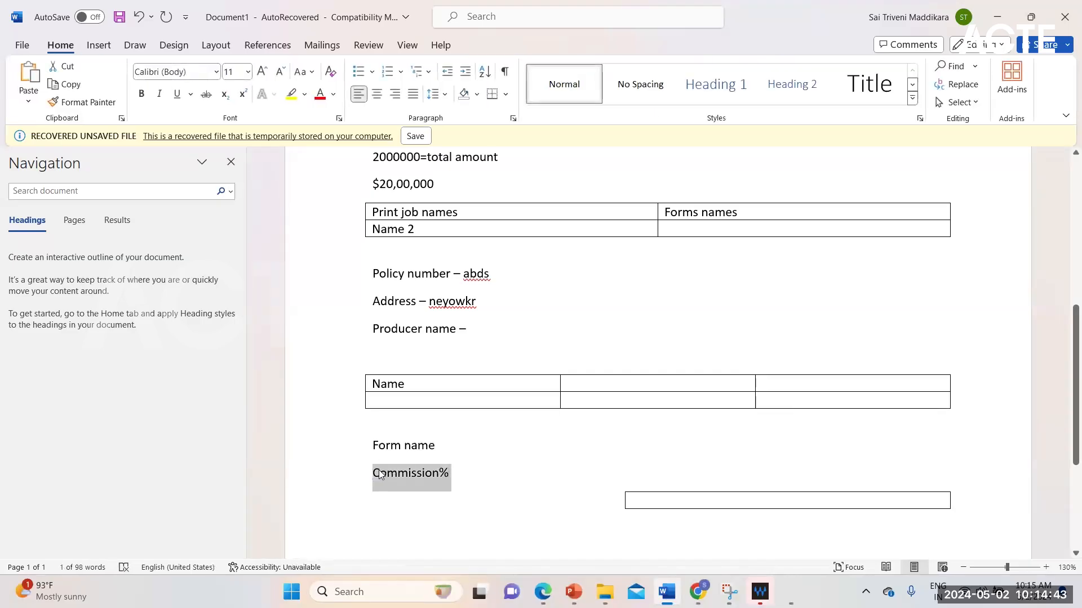
{"action": "left_click", "coordinate": [565, 510]}
{"action": "left_click", "coordinate": [601, 510]}
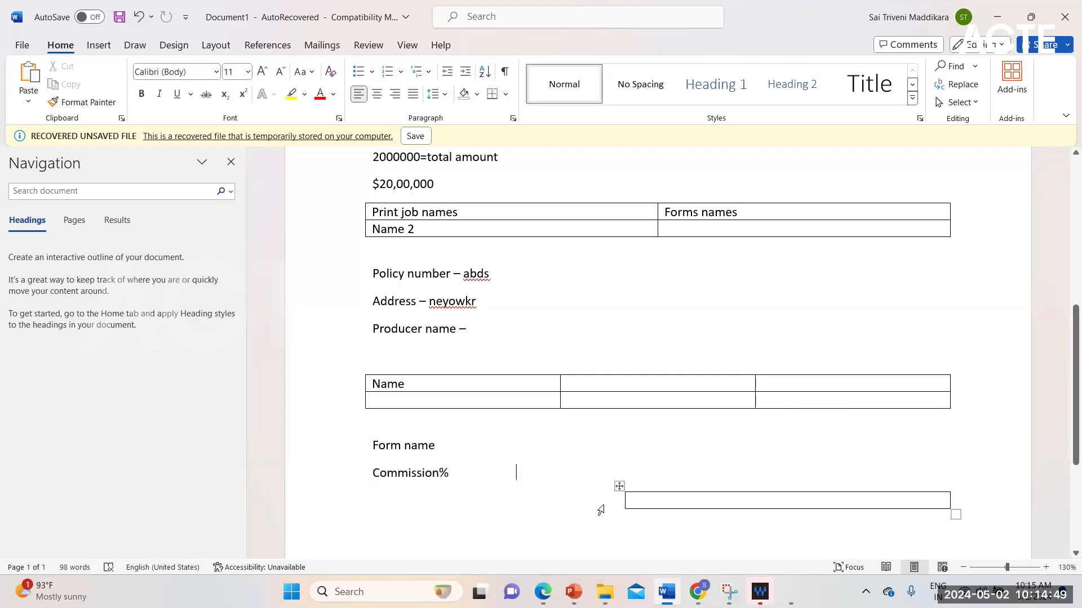
{"action": "key", "text": "Return"}
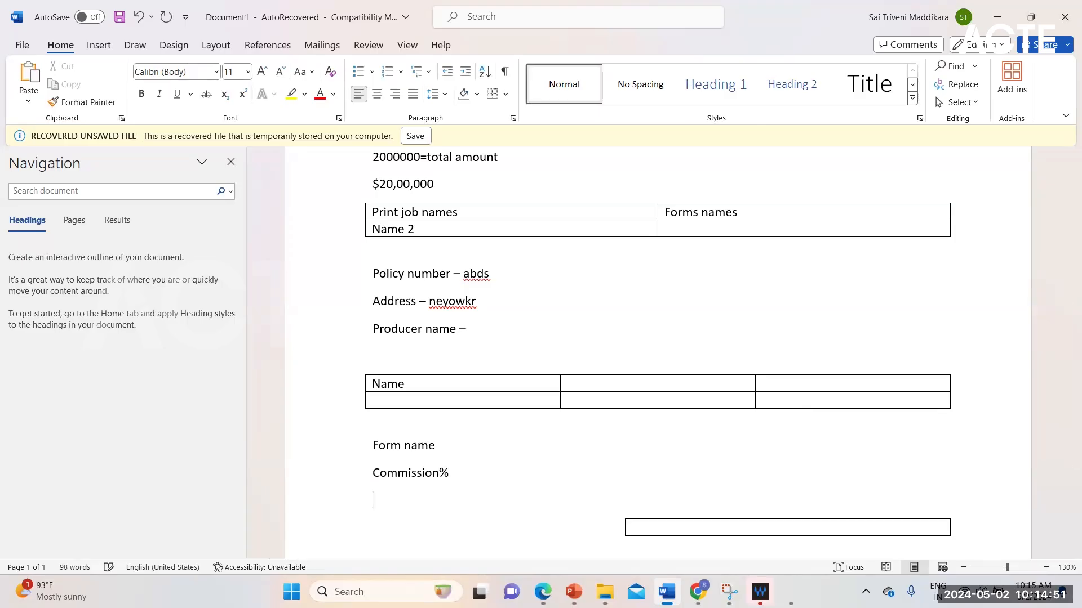
{"action": "key", "text": "BackSpace"}
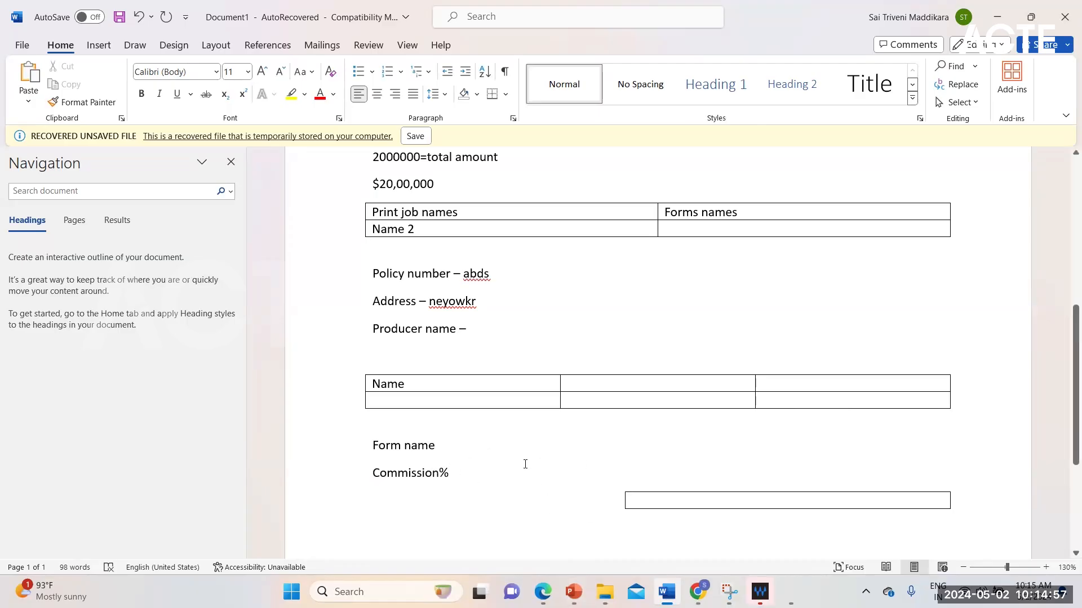
{"action": "left_click", "coordinate": [710, 503]}
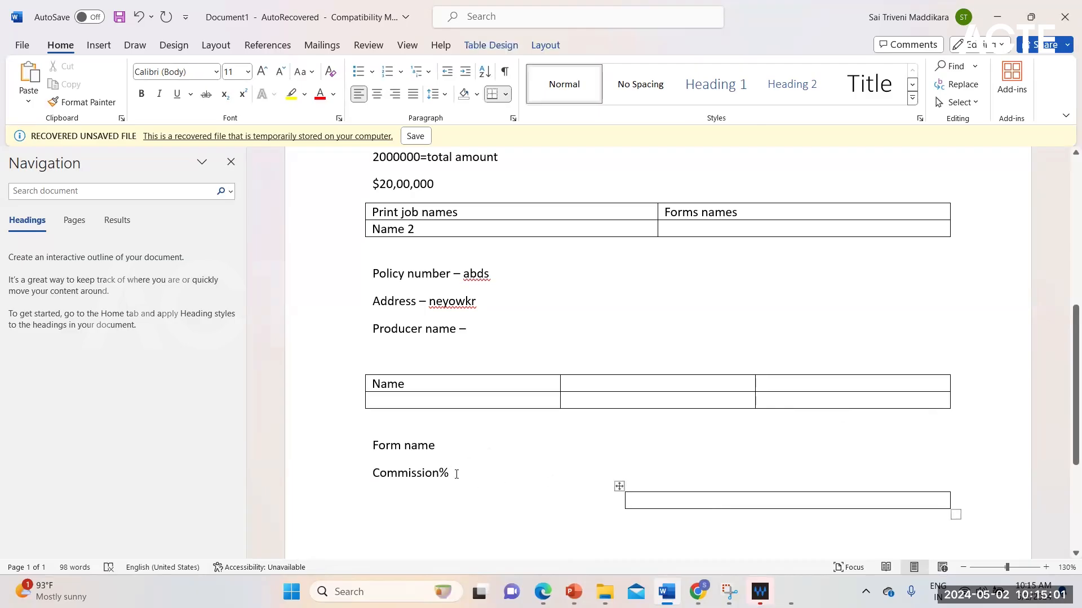
{"action": "left_click", "coordinate": [482, 471]}
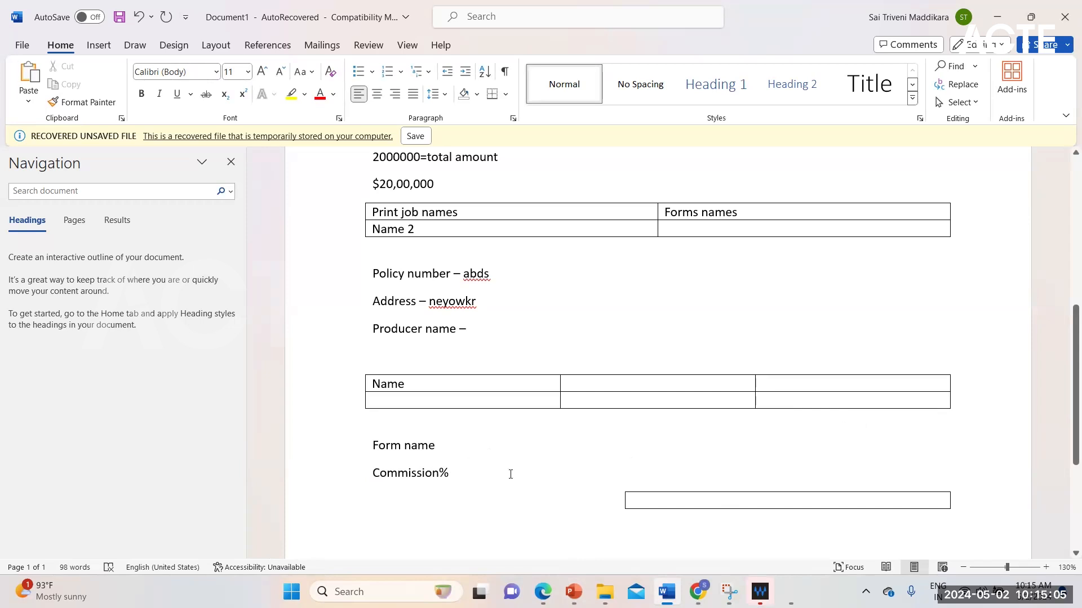
Enter "10%" in the single-cell table below "Commission%" and centre it.
{"action": "left_click", "coordinate": [729, 503]}
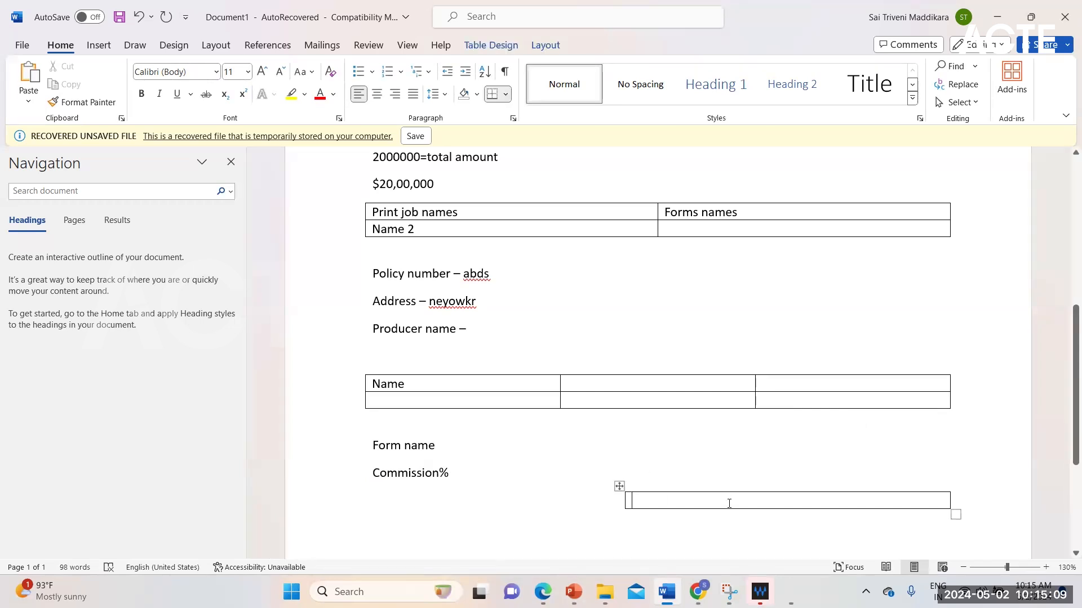
{"action": "type", "text": "10"}
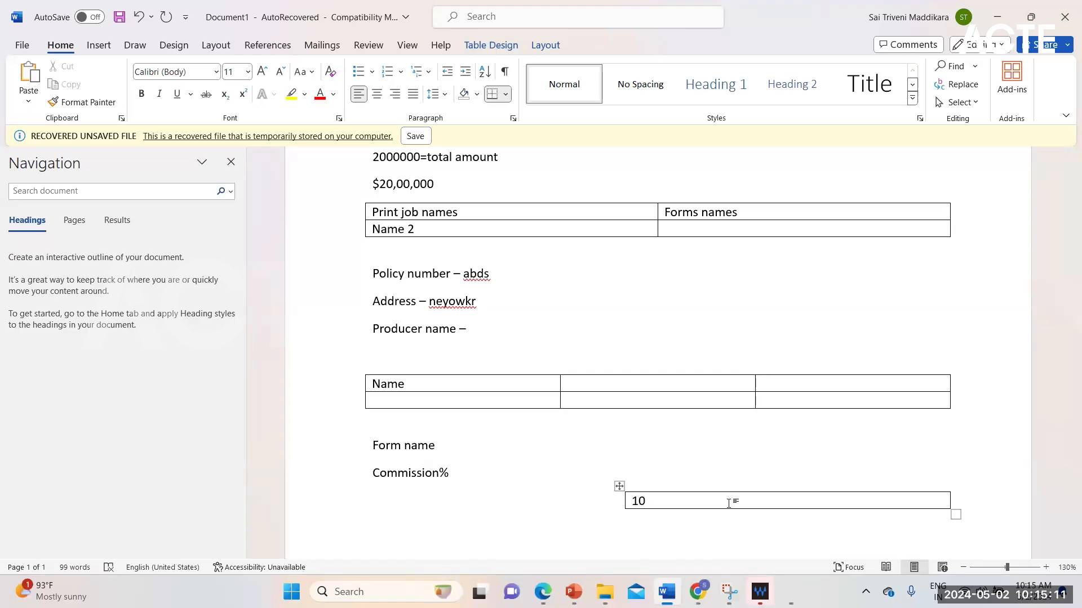
{"action": "type", "text": "%"}
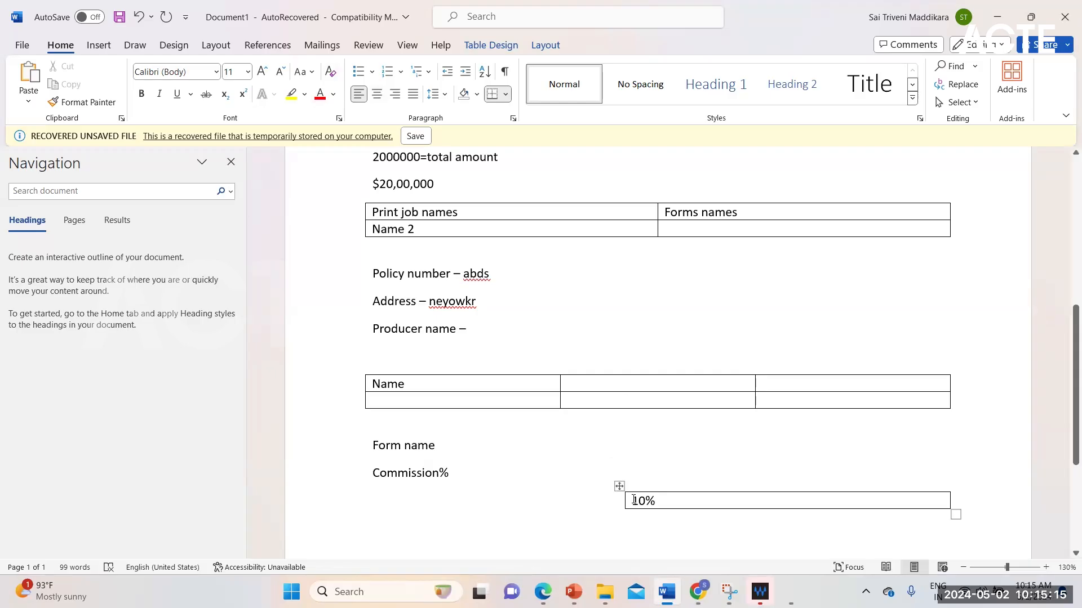
{"action": "left_click", "coordinate": [377, 95]}
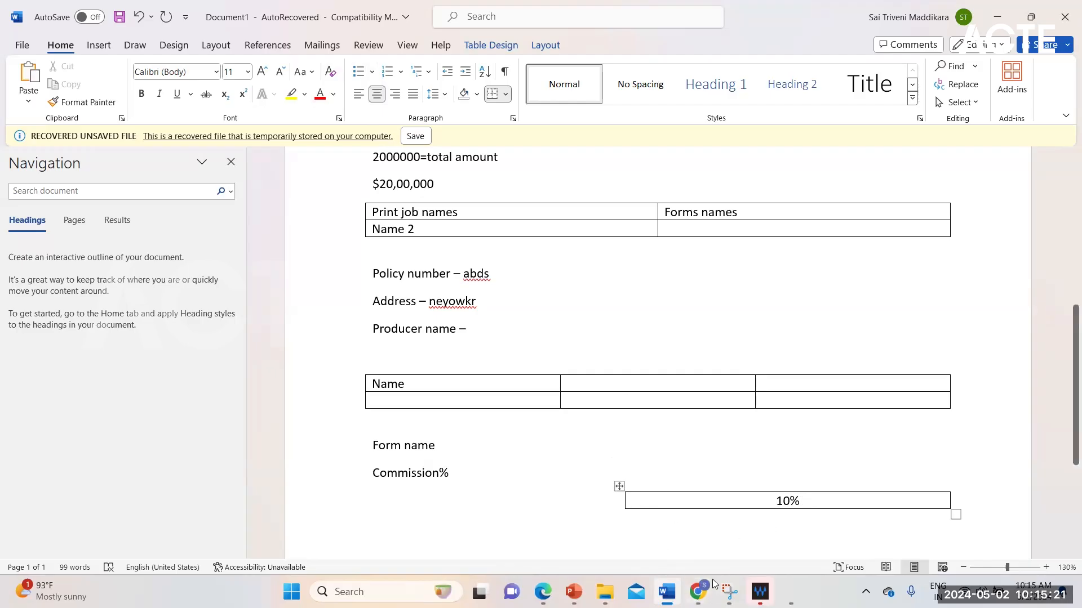
Switch to PowerPoint to check the slide on best practices for building version 2 pages, and return to the Word document.
{"action": "left_click", "coordinate": [573, 591]}
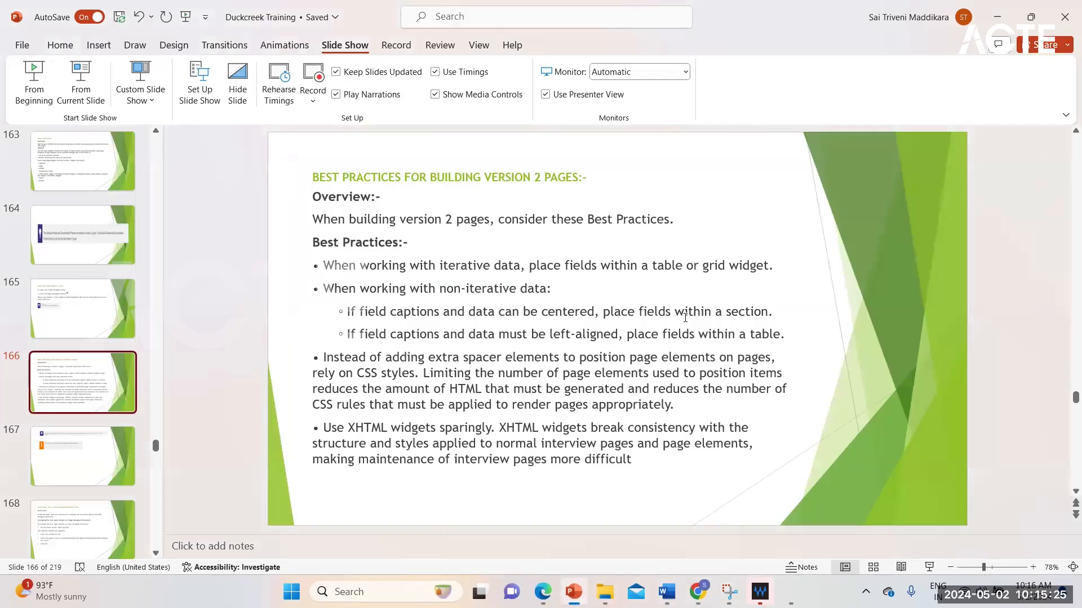
{"action": "mouse_move", "coordinate": [697, 591]}
{"action": "left_click", "coordinate": [667, 592]}
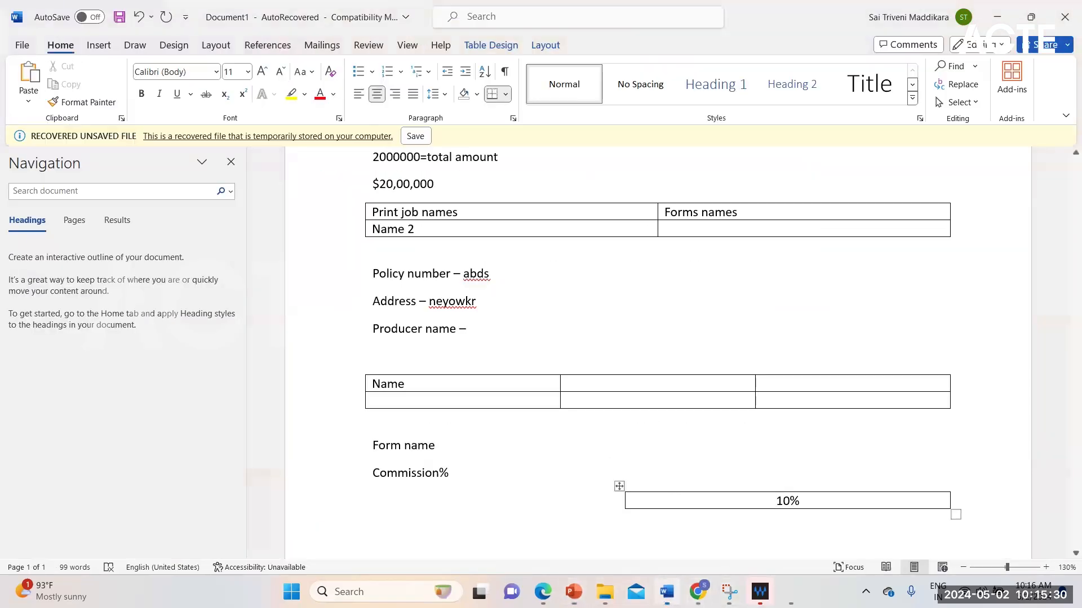
Add the line "Account and policy information section" between "Form name" and "Commission%".
{"action": "left_click", "coordinate": [467, 446]}
{"action": "key", "text": "Return"}
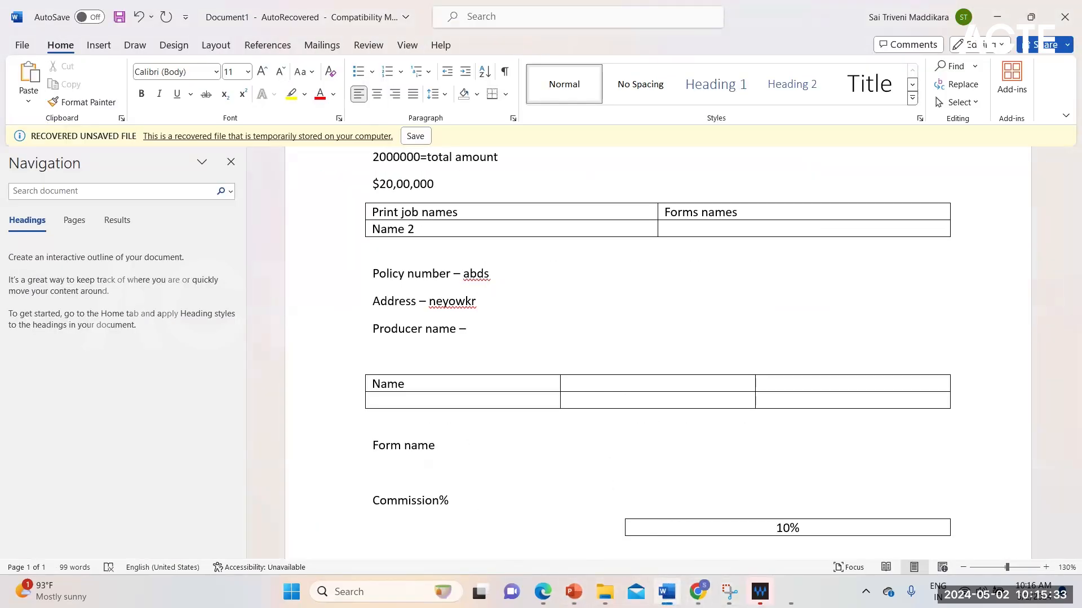
{"action": "type", "text": "account"}
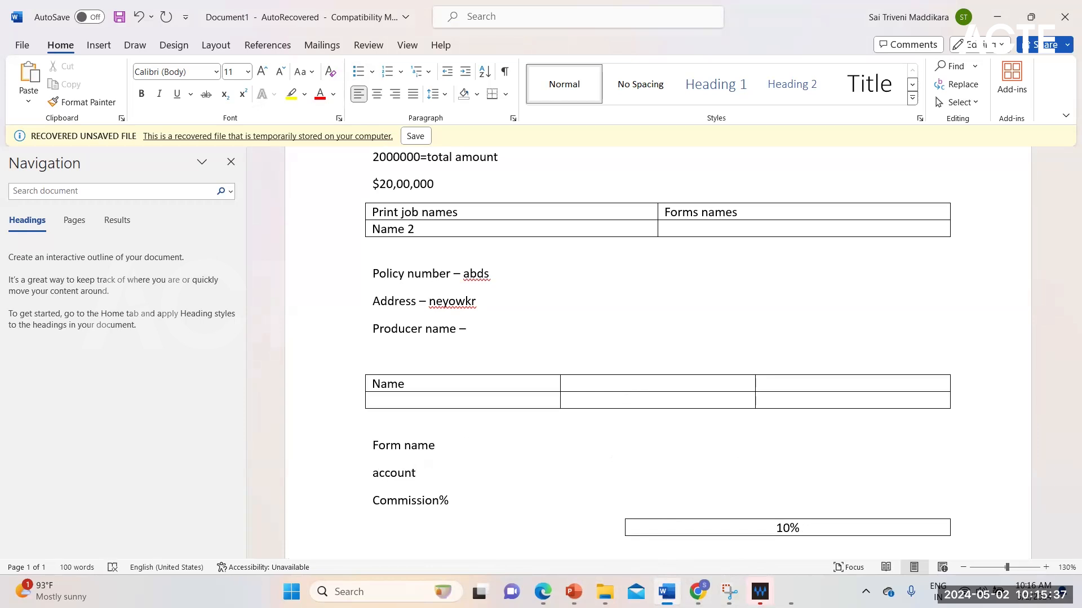
{"action": "type", "text": " section"}
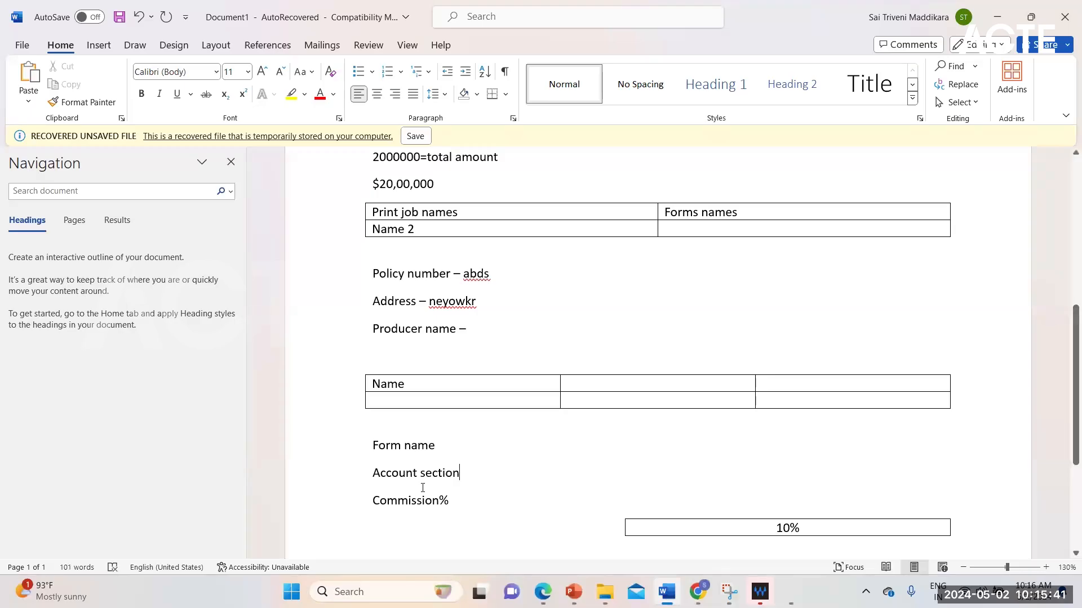
{"action": "type", "text": "and [olic"}
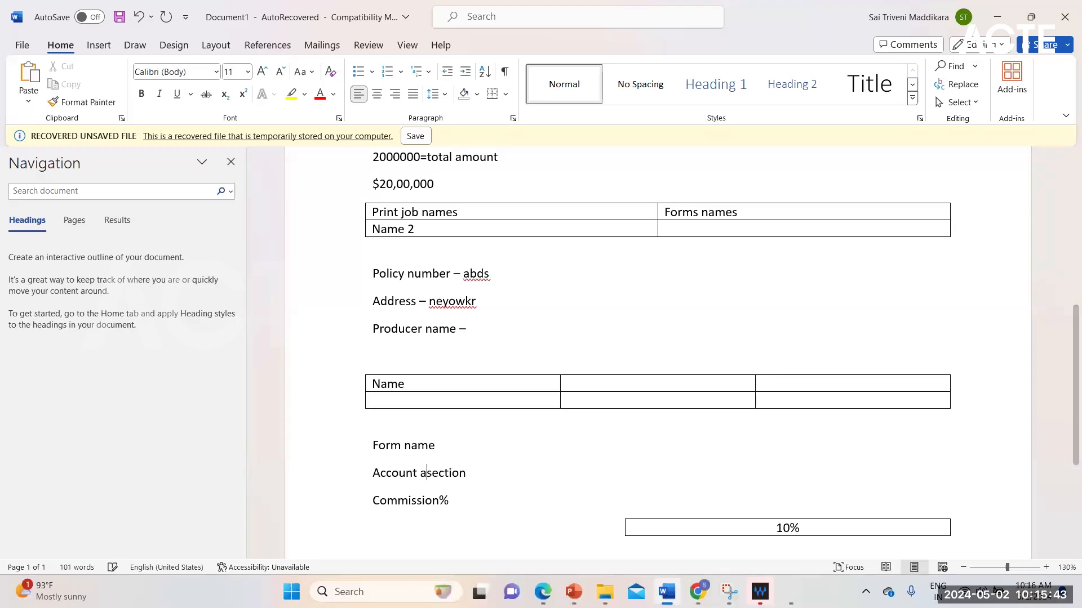
{"action": "type", "text": "y in"}
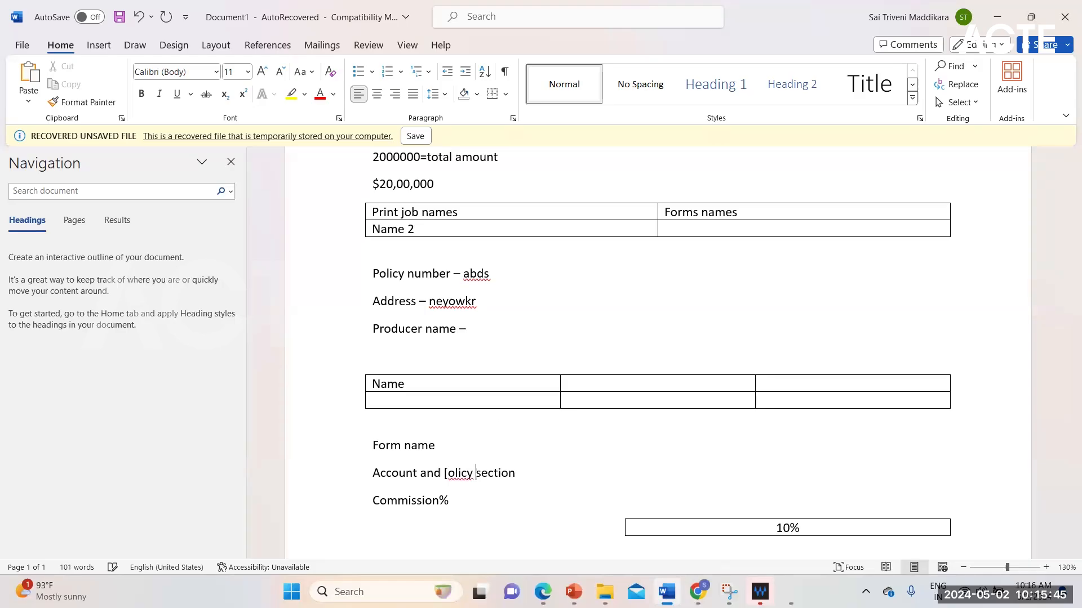
{"action": "key", "text": "BackSpace"}
{"action": "key", "text": "BackSpace"}
{"action": "key", "text": "BackSpace"}
{"action": "key", "text": "BackSpace"}
{"action": "key", "text": "BackSpace"}
{"action": "key", "text": "BackSpace"}
{"action": "key", "text": "BackSpace"}
{"action": "key", "text": "BackSpace"}
{"action": "key", "text": "BackSpace"}
{"action": "type", "text": "policy "}
{"action": "type", "text": "informat"}
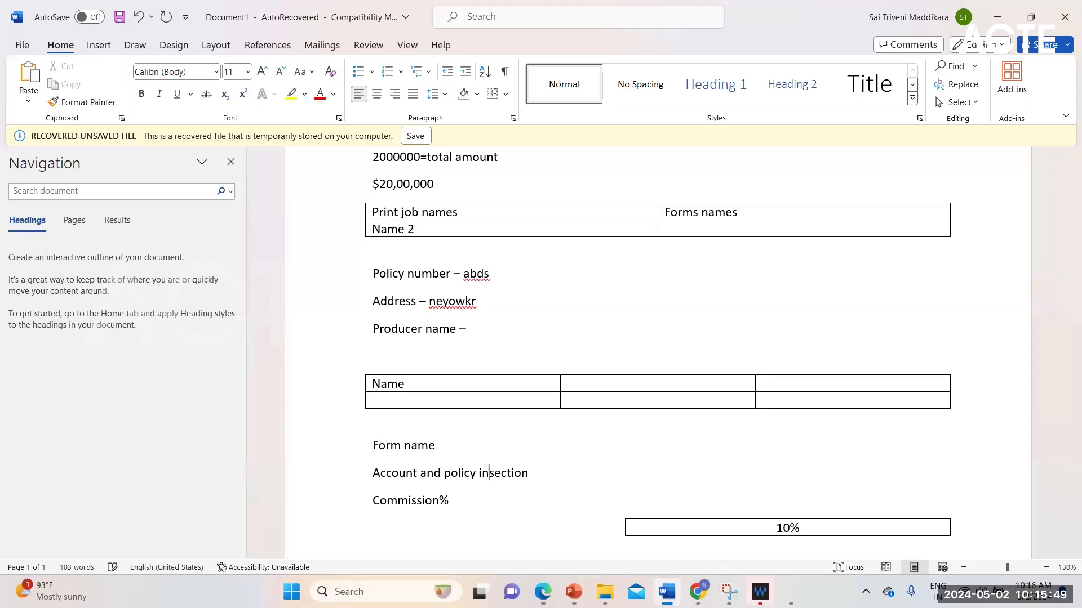
{"action": "type", "text": "ion"}
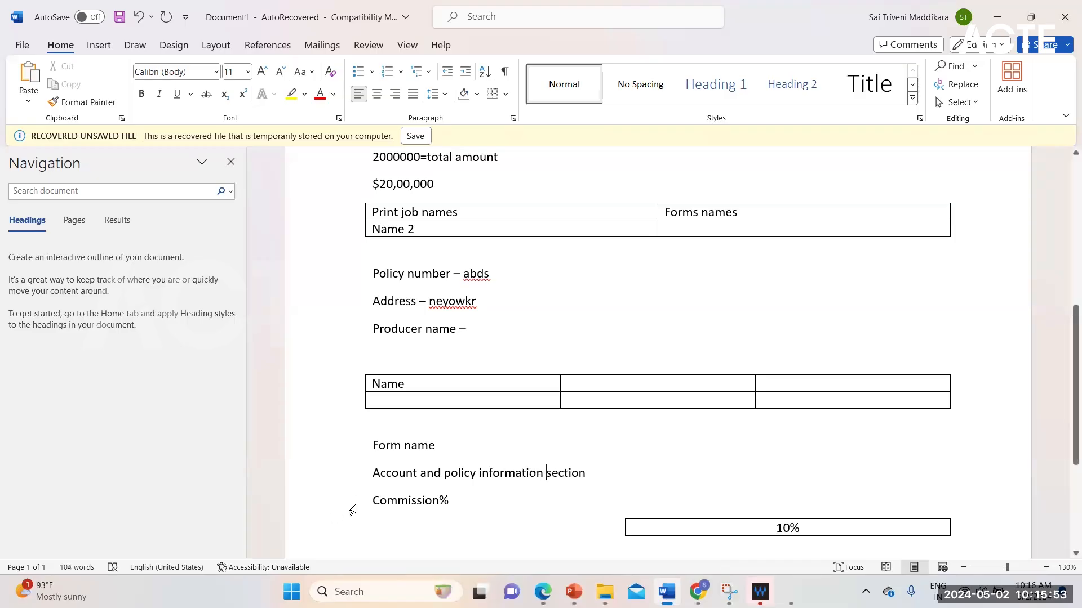
Format the "Account and policy information section" line as bold with a blue font colour.
{"action": "left_click_drag", "start_coordinate": [374, 472], "coordinate": [589, 473]}
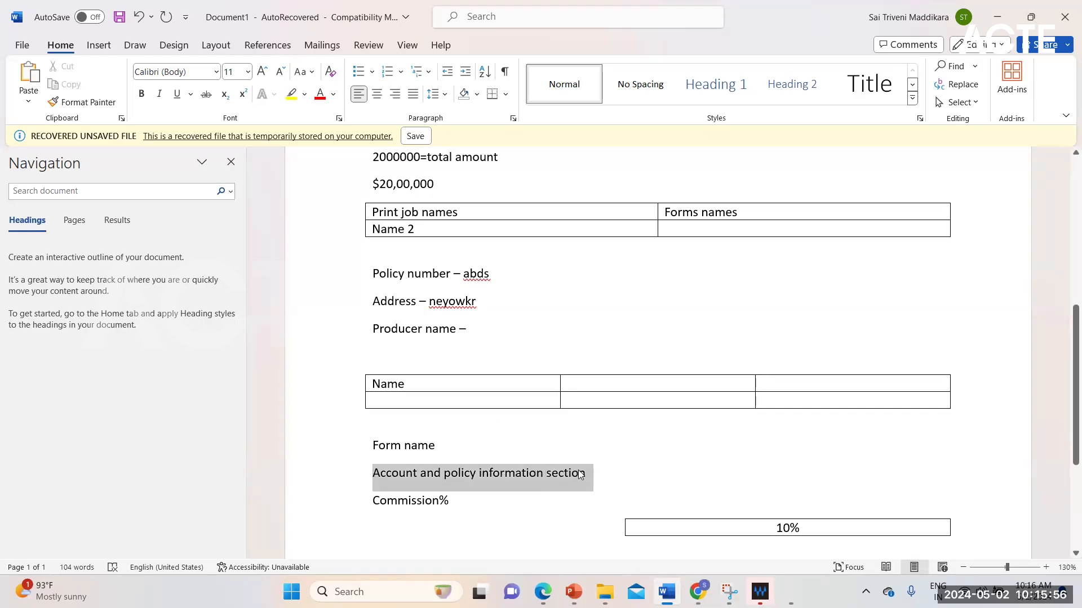
{"action": "left_click", "coordinate": [141, 94]}
{"action": "left_click", "coordinate": [334, 95]}
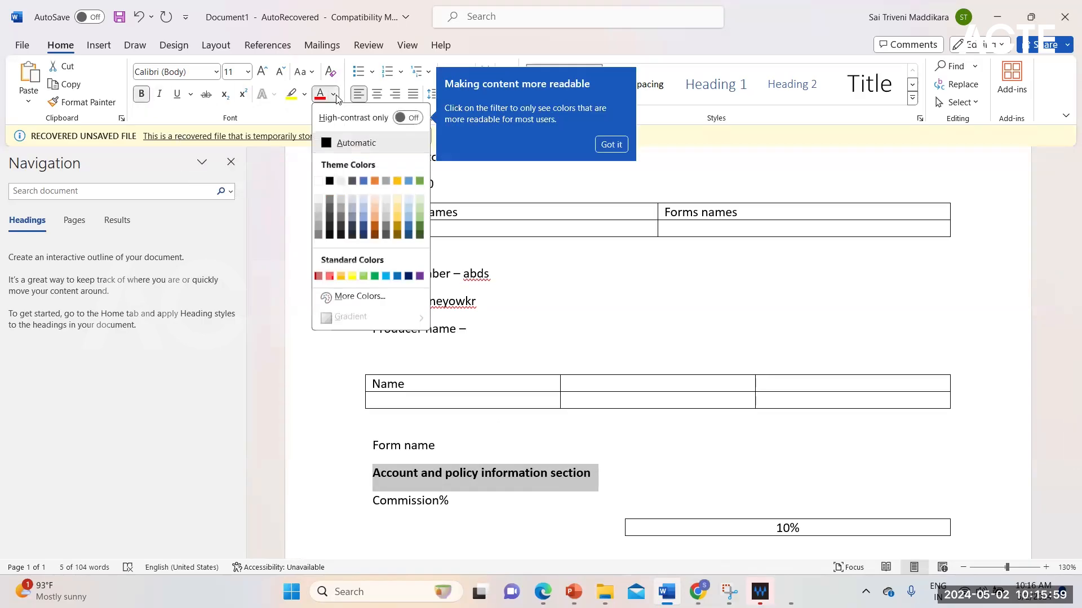
{"action": "left_click", "coordinate": [368, 243]}
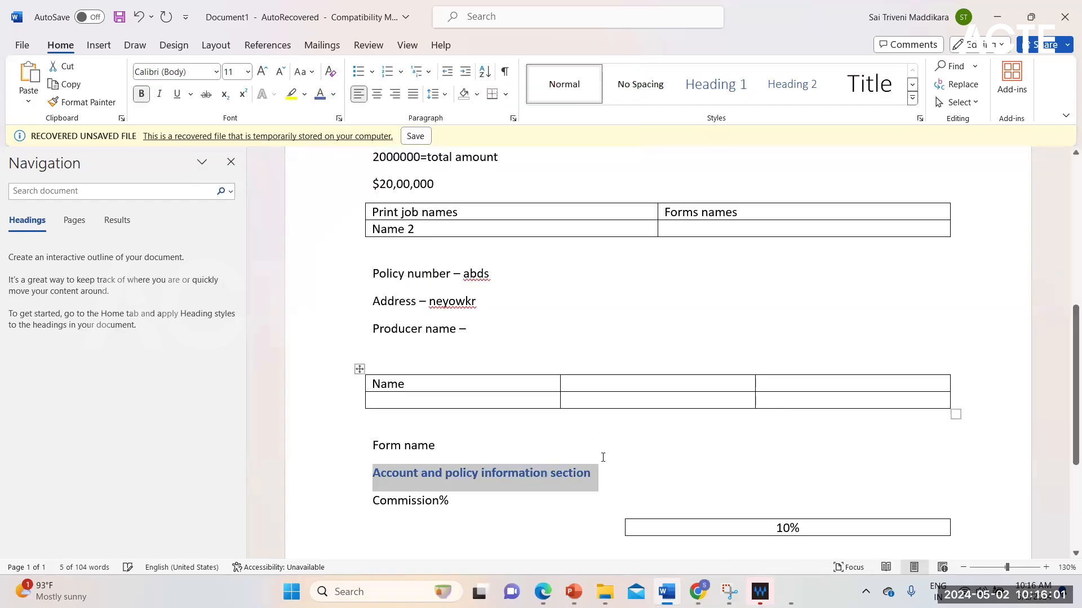
{"action": "left_click", "coordinate": [596, 474]}
{"action": "left_click", "coordinate": [397, 502]}
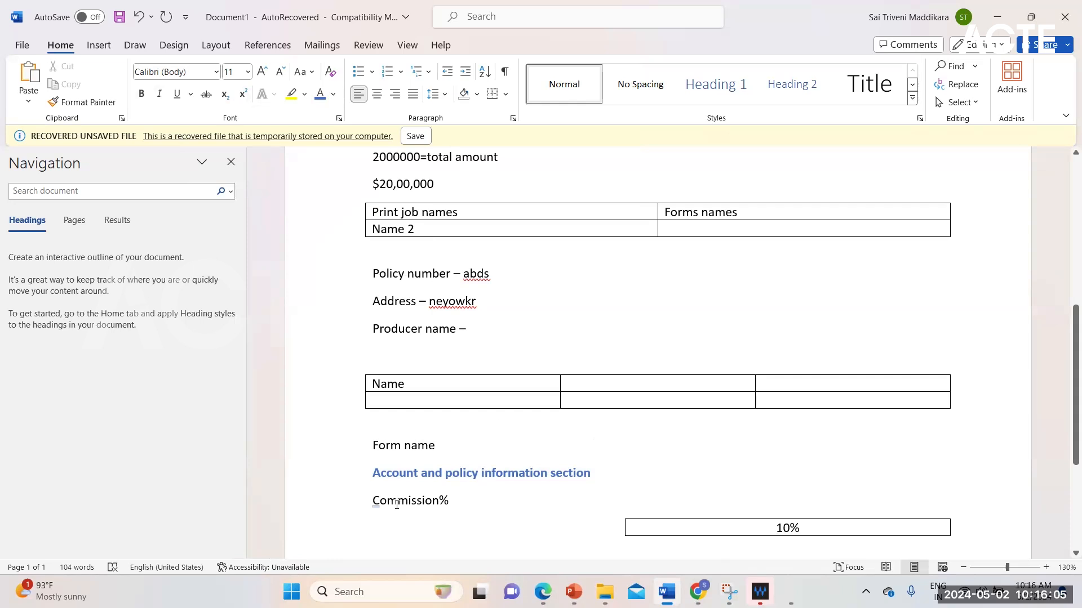
{"action": "scroll", "coordinate": [396, 503], "scroll_direction": "down", "scroll_amount": 5}
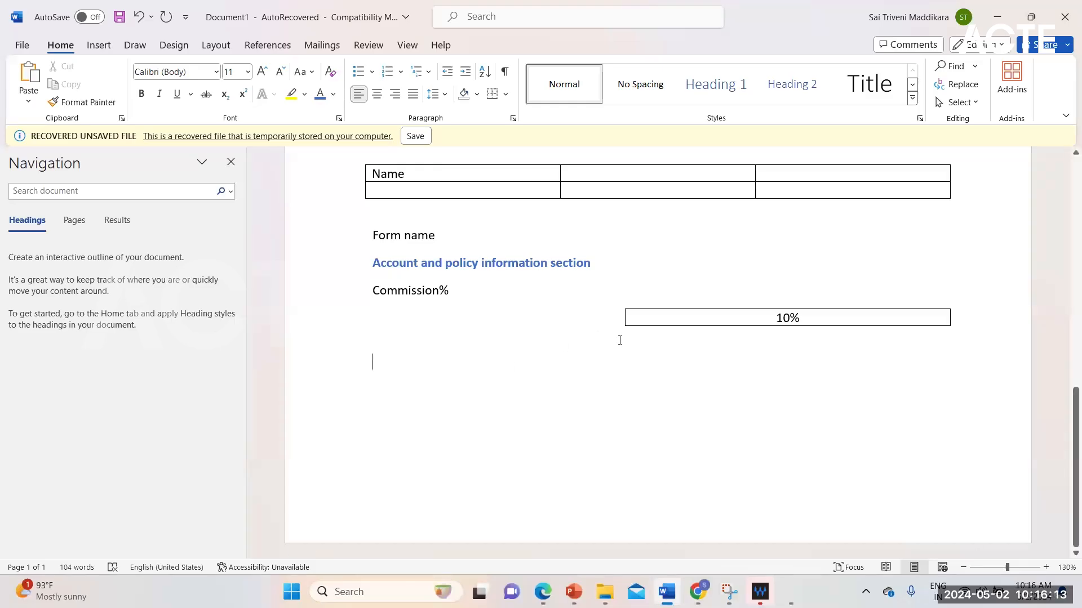
{"action": "left_click", "coordinate": [428, 265]}
{"action": "left_click", "coordinate": [407, 291]}
{"action": "left_click", "coordinate": [441, 270]}
{"action": "left_click", "coordinate": [433, 292]}
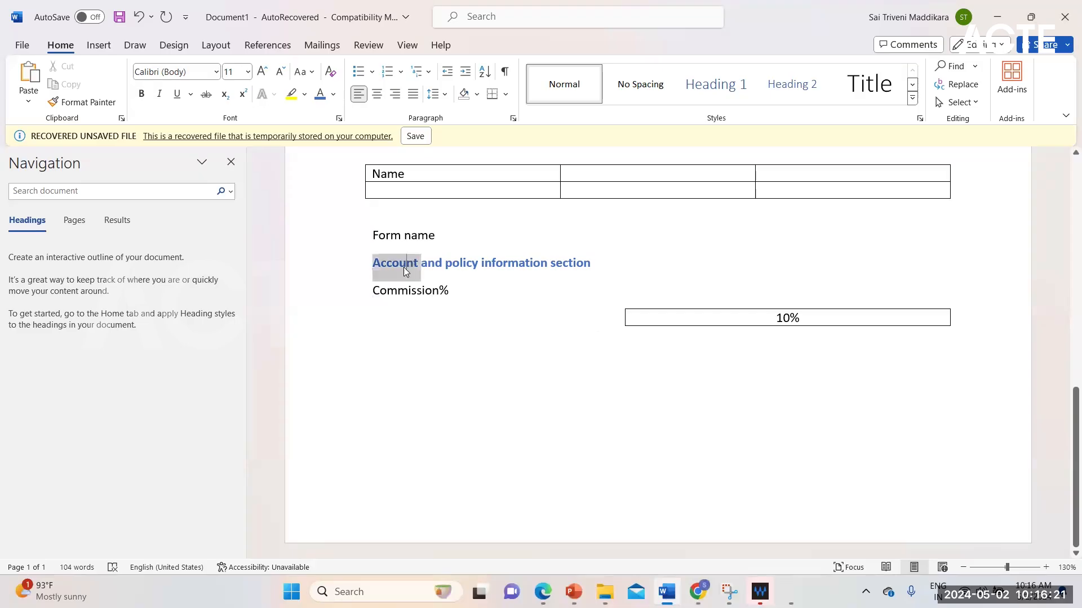
{"action": "left_click", "coordinate": [397, 291]}
{"action": "left_click", "coordinate": [392, 266]}
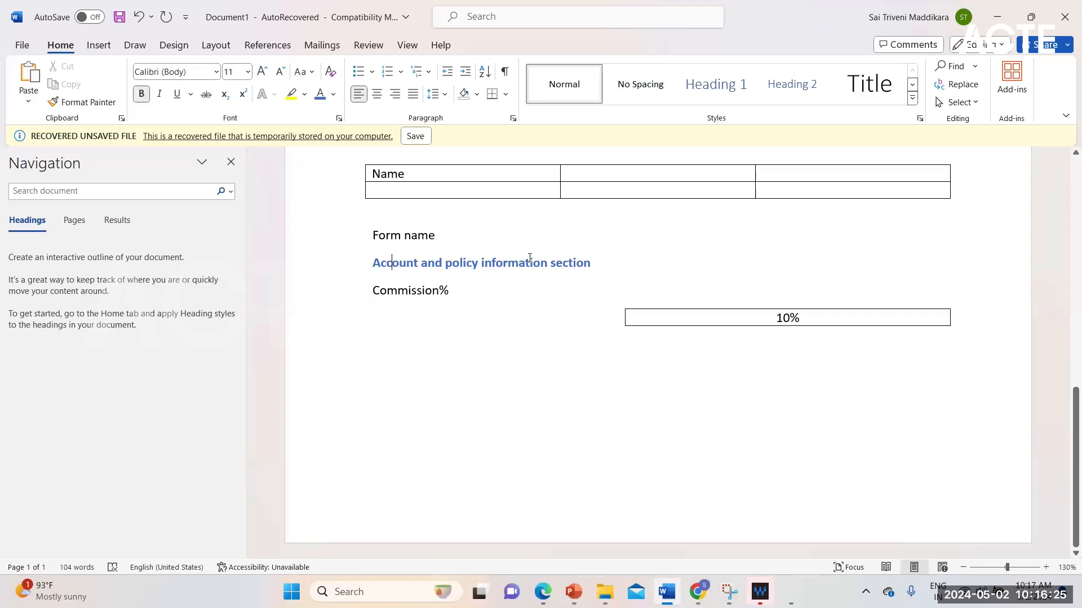
{"action": "left_click", "coordinate": [408, 291]}
Look through the document's sample layouts, from the student batch details to the account and policy information section.
{"action": "scroll", "coordinate": [483, 400], "scroll_direction": "up", "scroll_amount": 8}
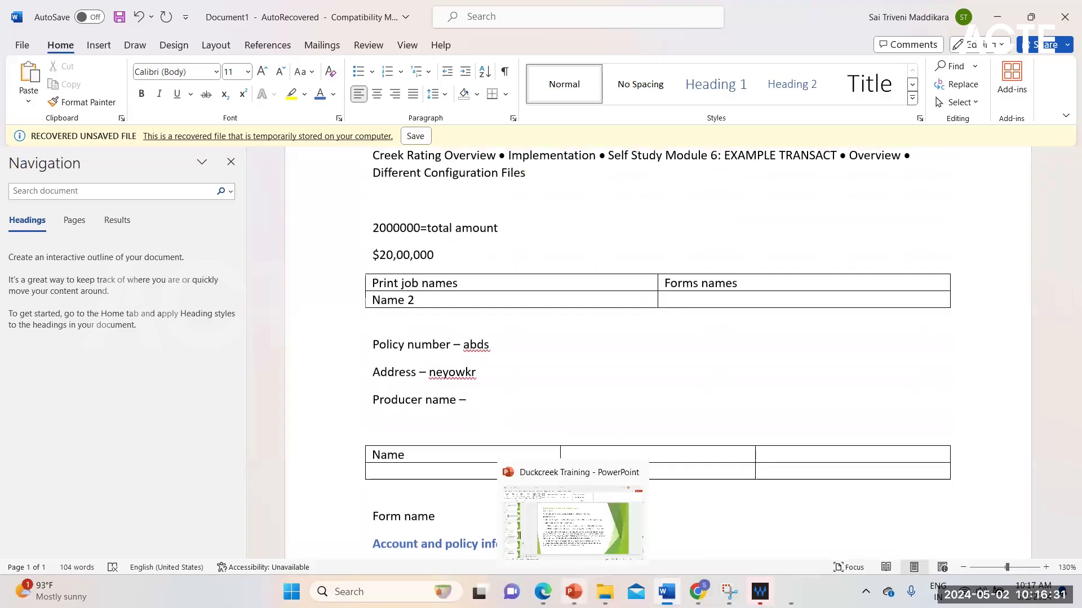
{"action": "scroll", "coordinate": [531, 369], "scroll_direction": "down", "scroll_amount": 3}
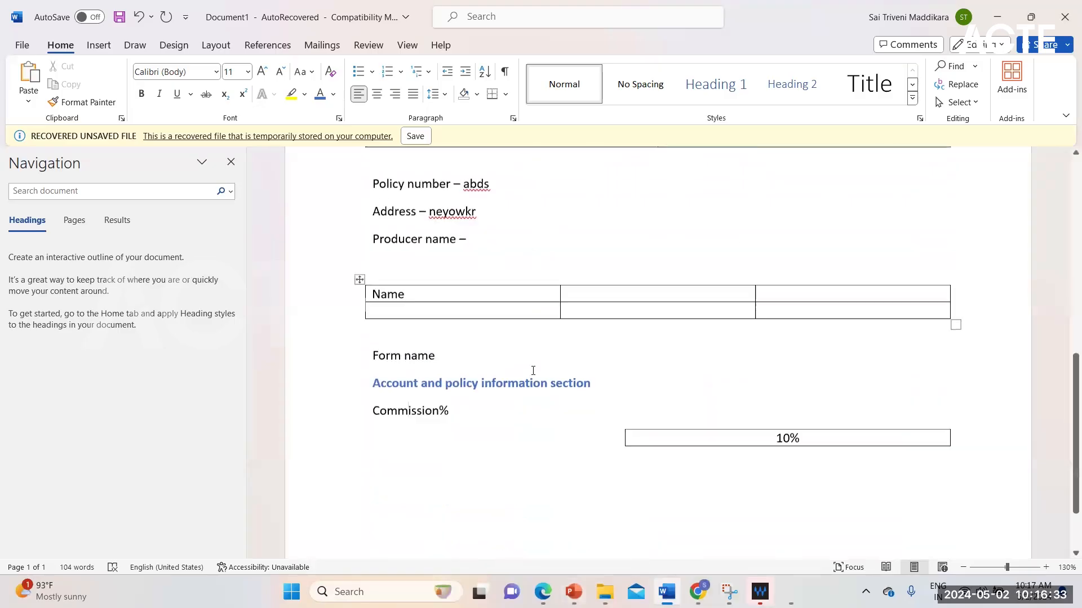
{"action": "scroll", "coordinate": [531, 369], "scroll_direction": "up", "scroll_amount": 3}
{"action": "scroll", "coordinate": [533, 370], "scroll_direction": "up", "scroll_amount": 5}
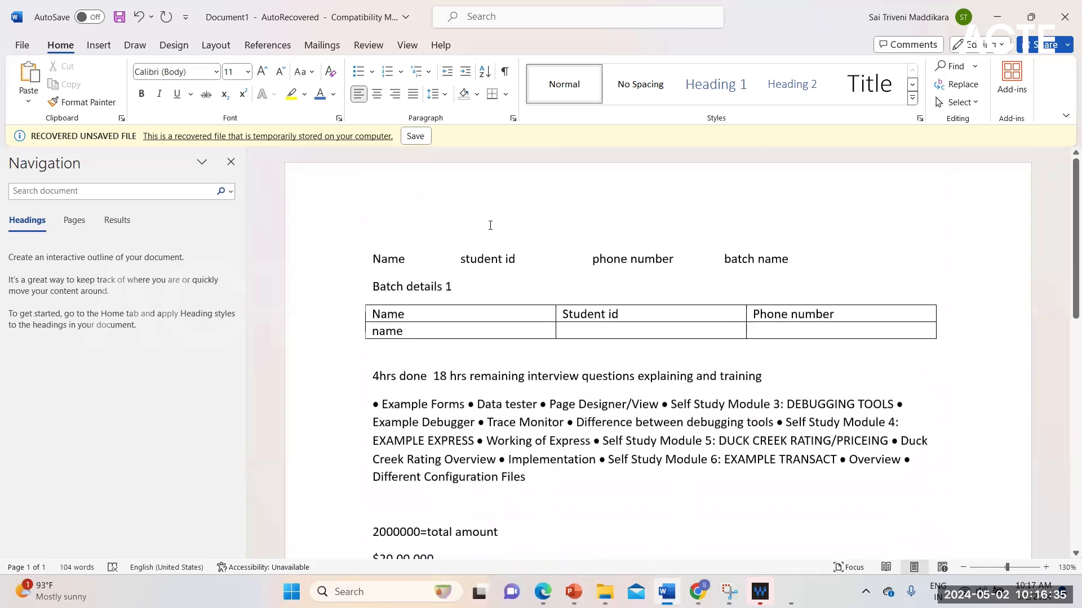
{"action": "scroll", "coordinate": [488, 373], "scroll_direction": "down", "scroll_amount": 8}
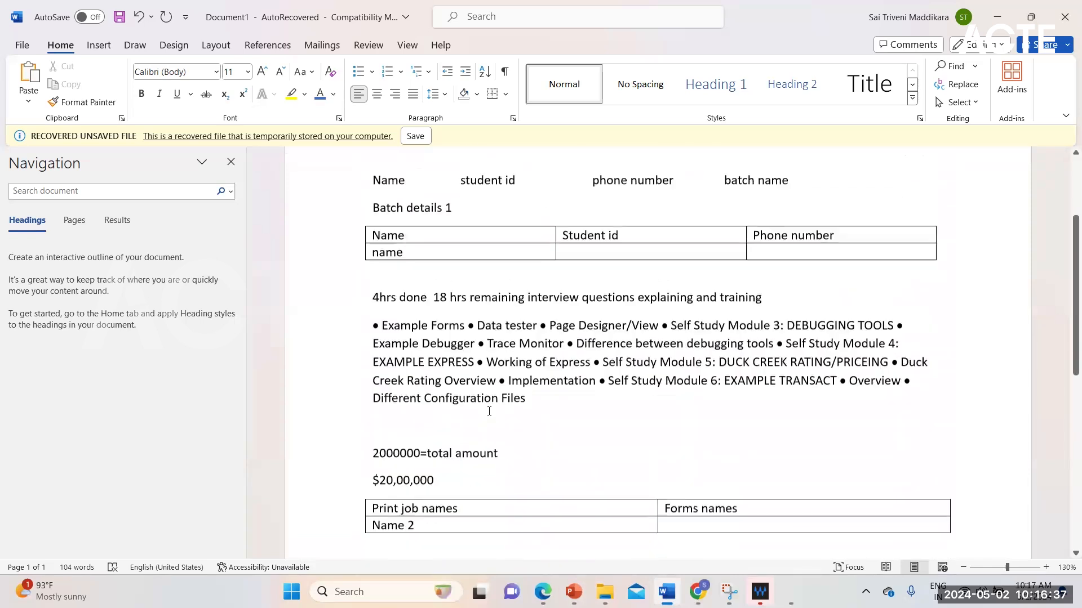
{"action": "scroll", "coordinate": [487, 409], "scroll_direction": "up", "scroll_amount": 8}
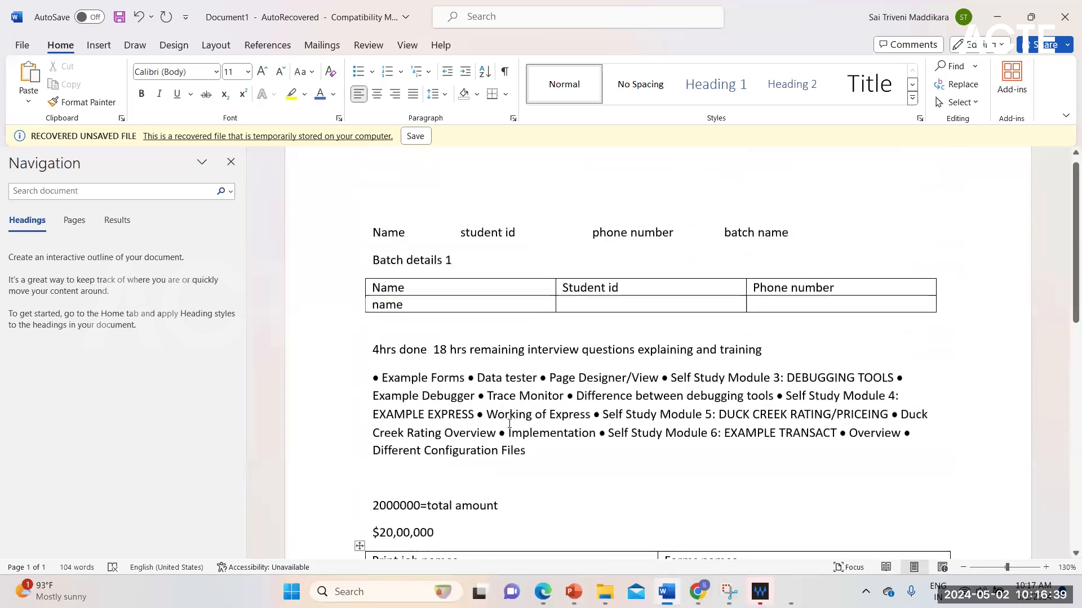
{"action": "scroll", "coordinate": [510, 423], "scroll_direction": "down", "scroll_amount": 3}
{"action": "scroll", "coordinate": [509, 423], "scroll_direction": "down", "scroll_amount": 3}
{"action": "scroll", "coordinate": [509, 424], "scroll_direction": "up", "scroll_amount": 8}
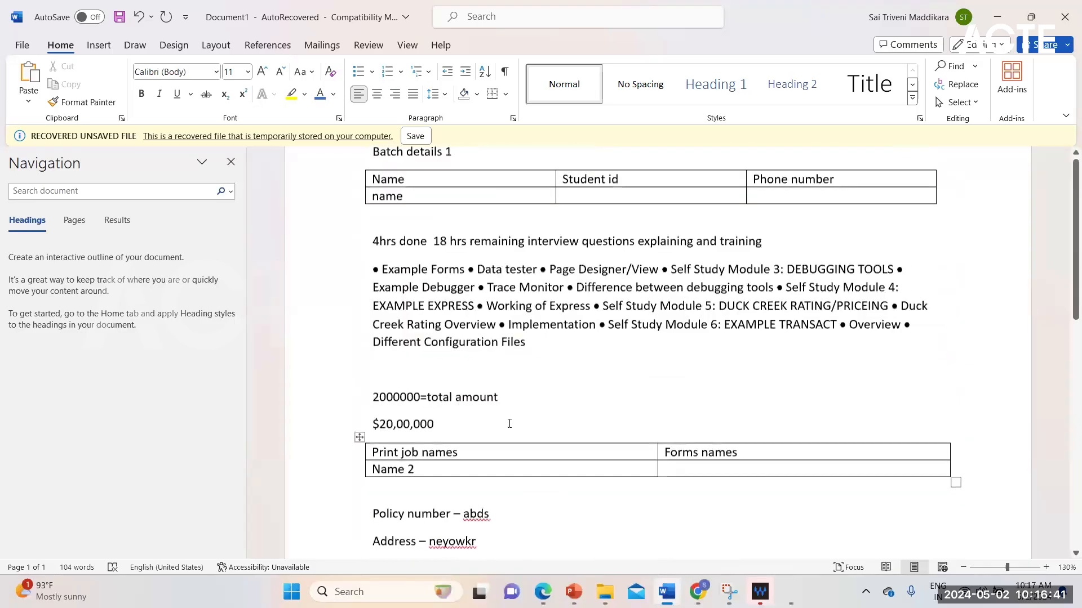
Review the print job table, policy detail lines and commission layout, examining how the bold blue section heading and table fields are arranged.
{"action": "scroll", "coordinate": [533, 512], "scroll_direction": "down", "scroll_amount": 8}
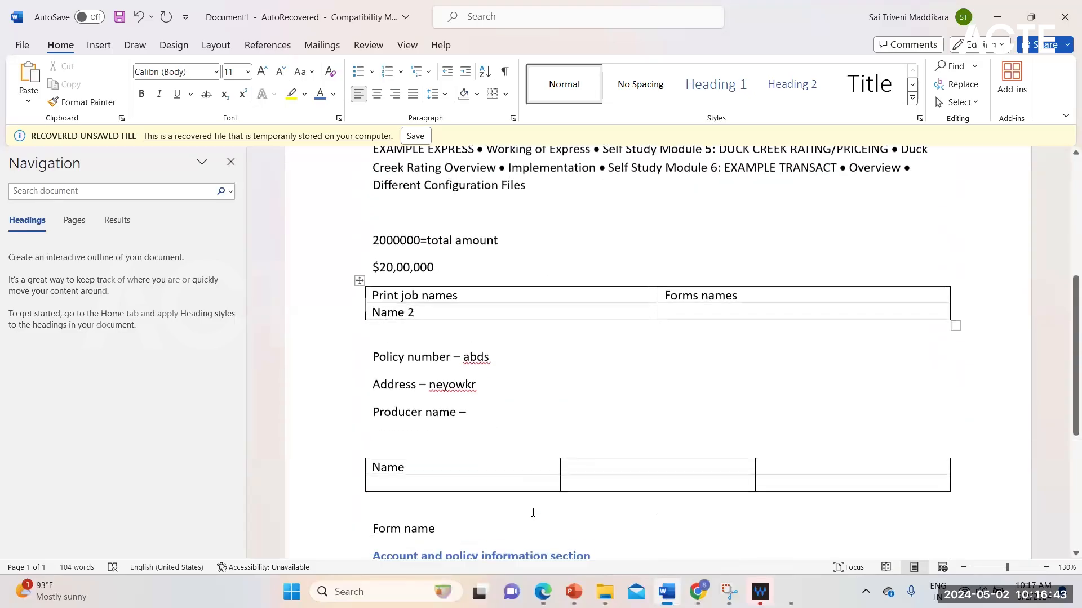
{"action": "scroll", "coordinate": [533, 512], "scroll_direction": "up", "scroll_amount": 3}
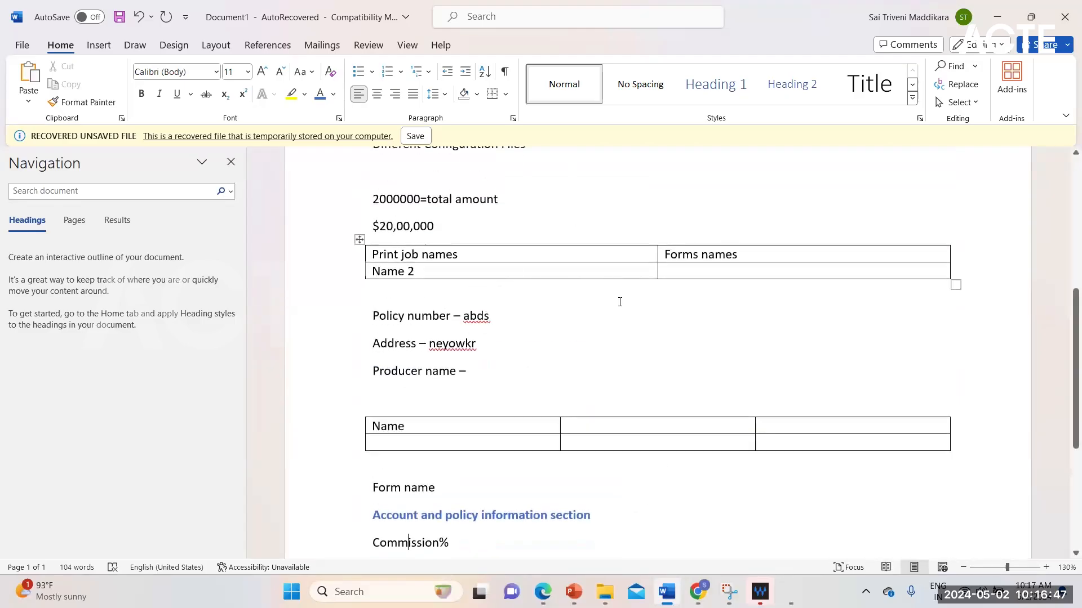
{"action": "scroll", "coordinate": [420, 463], "scroll_direction": "down", "scroll_amount": 1}
{"action": "scroll", "coordinate": [420, 463], "scroll_direction": "down", "scroll_amount": 3}
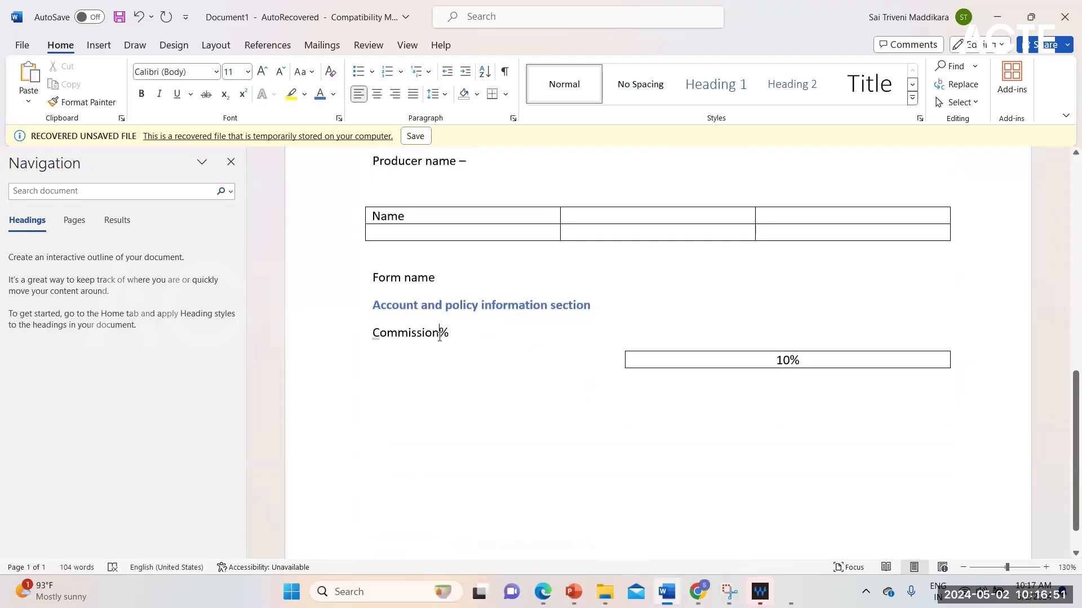
{"action": "left_click", "coordinate": [515, 305]}
{"action": "left_click_drag", "start_coordinate": [379, 304], "coordinate": [594, 306]}
{"action": "left_click", "coordinate": [440, 333]}
{"action": "scroll", "coordinate": [563, 251], "scroll_direction": "up", "scroll_amount": 10}
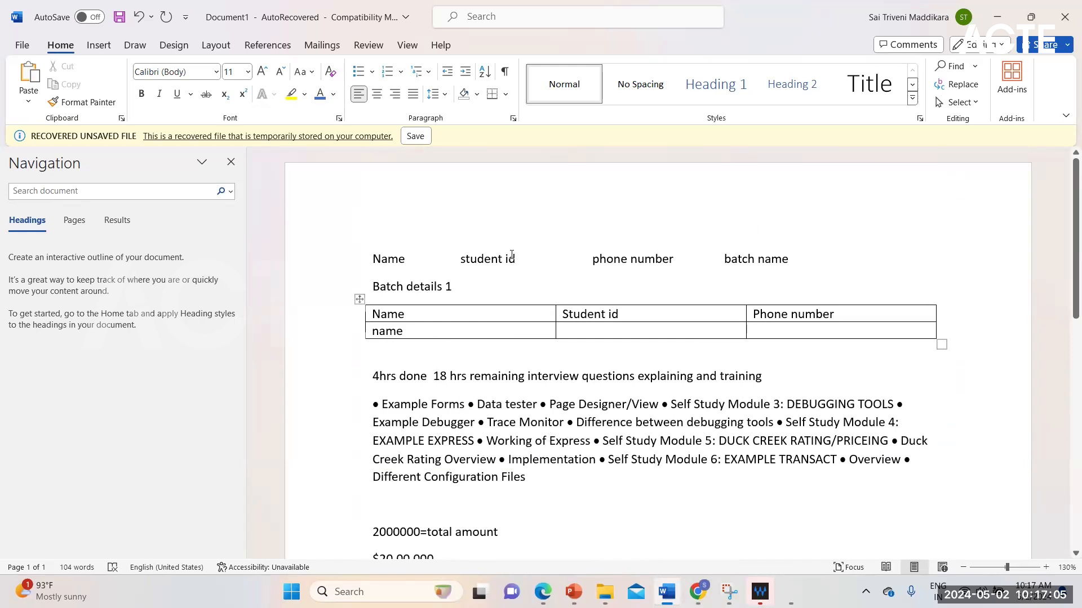
{"action": "scroll", "coordinate": [544, 405], "scroll_direction": "down", "scroll_amount": 4}
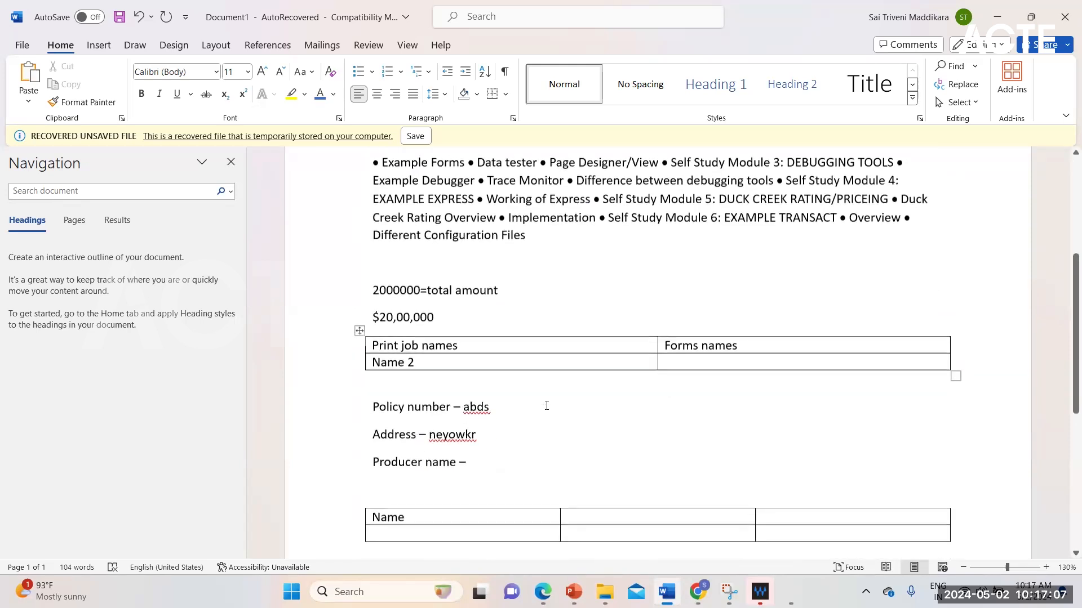
{"action": "scroll", "coordinate": [547, 405], "scroll_direction": "down", "scroll_amount": 5}
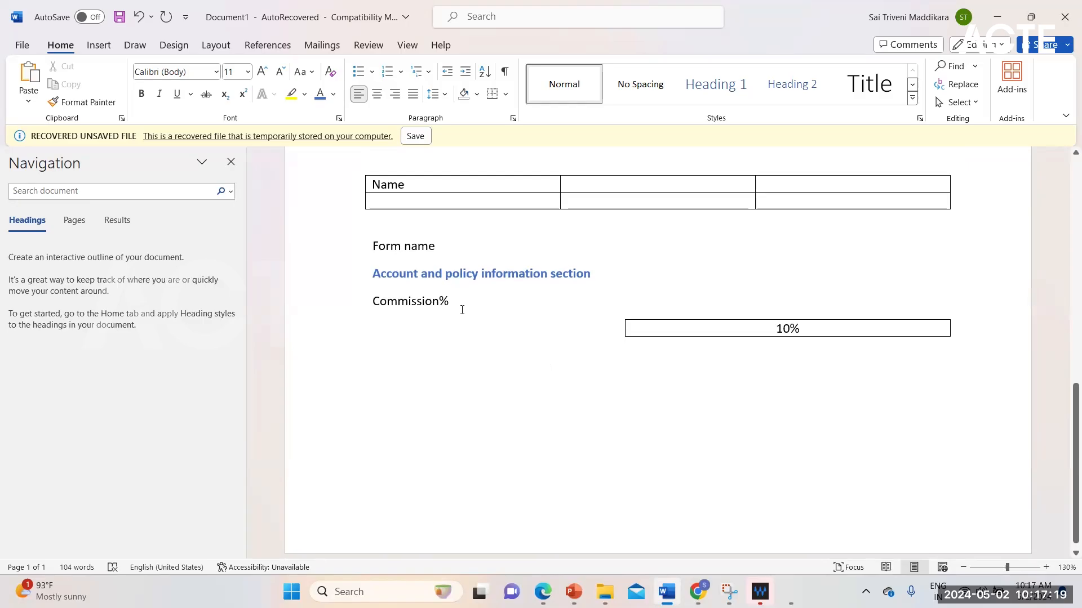
{"action": "left_click", "coordinate": [391, 200]}
{"action": "left_click", "coordinate": [413, 300]}
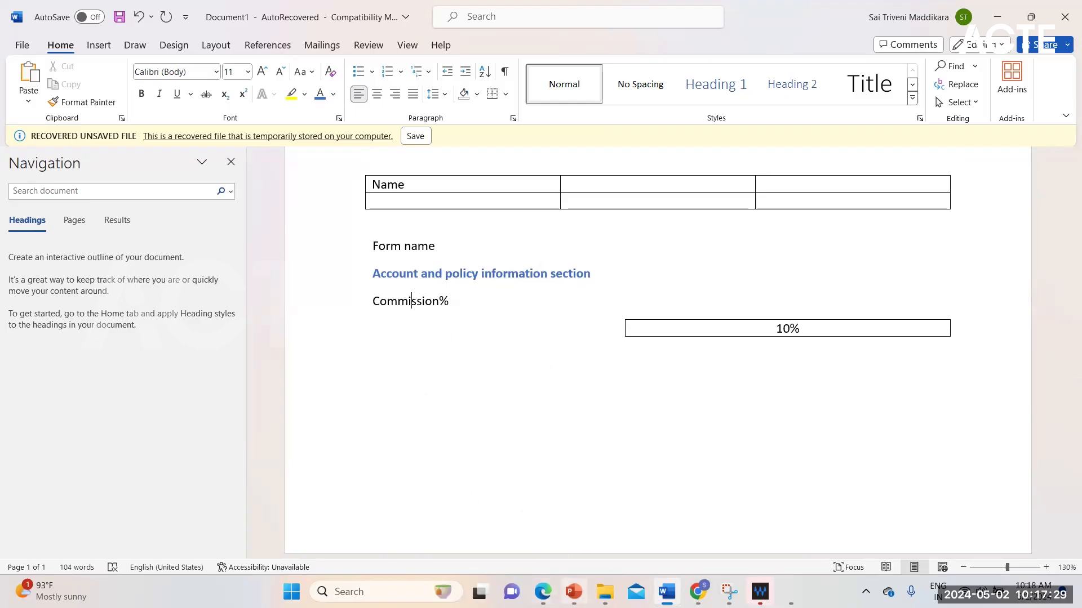
Switch to PowerPoint, review the section and table rules for non-iterative data, and start the slide show from the current slide.
{"action": "left_click", "coordinate": [574, 591]}
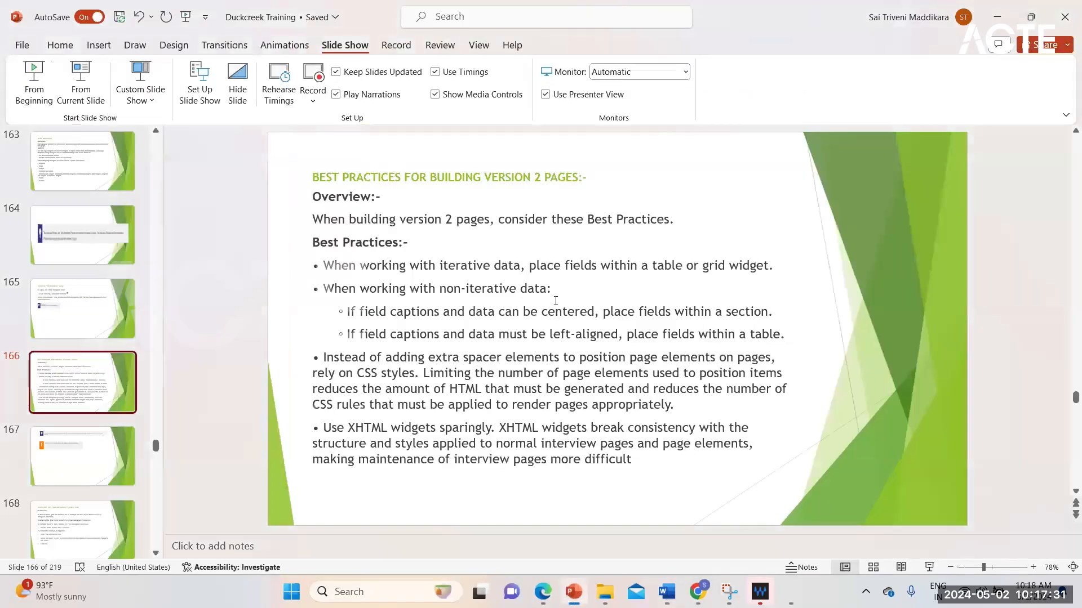
{"action": "left_click", "coordinate": [579, 312]}
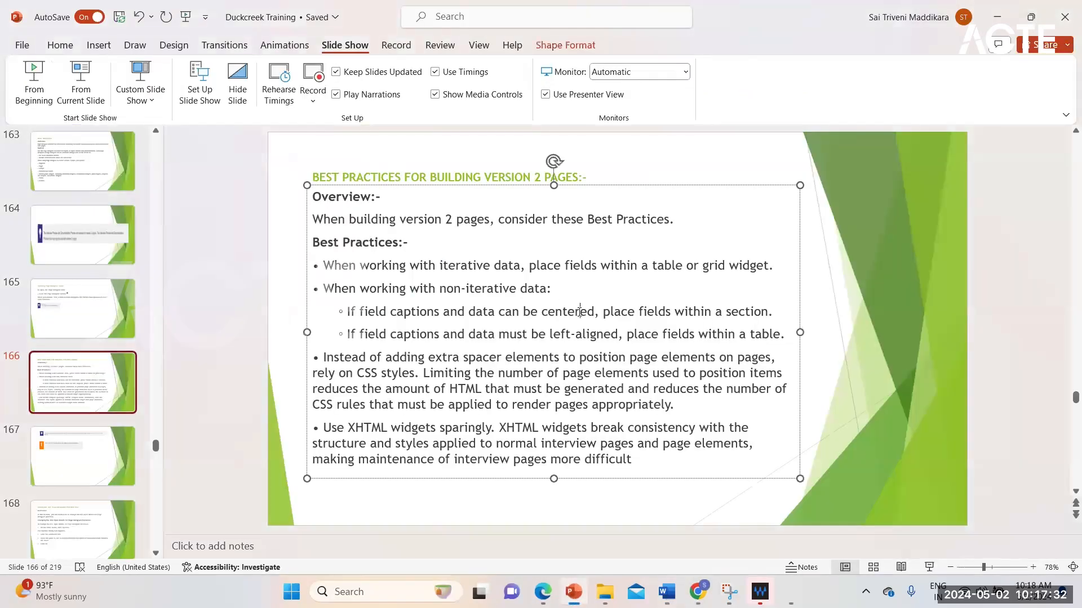
{"action": "double_click", "coordinate": [433, 334]}
{"action": "left_click", "coordinate": [516, 334]}
{"action": "left_click", "coordinate": [743, 335]}
{"action": "left_click", "coordinate": [80, 94]}
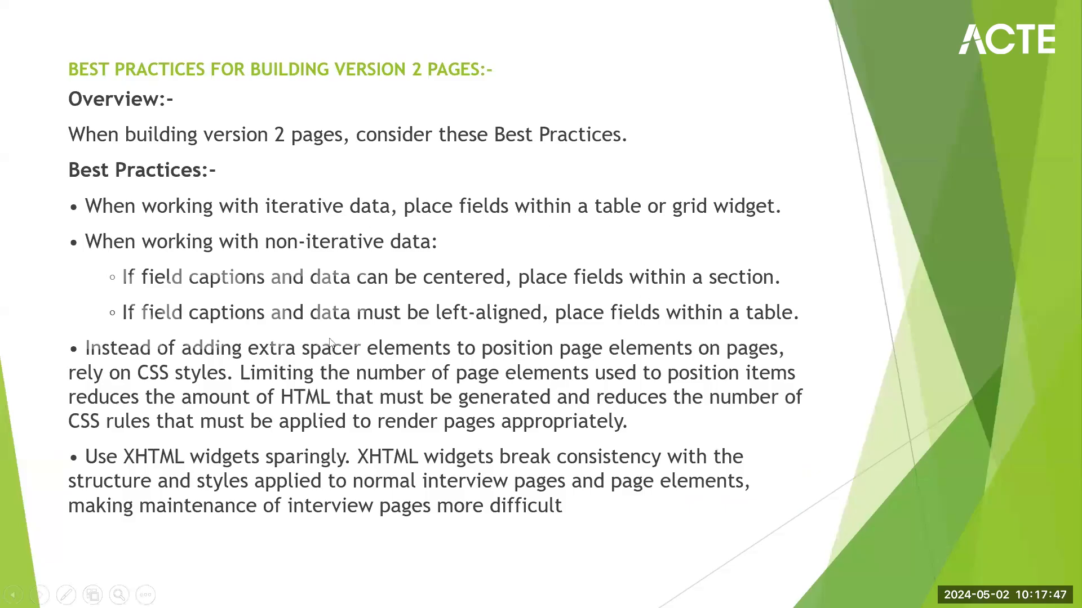